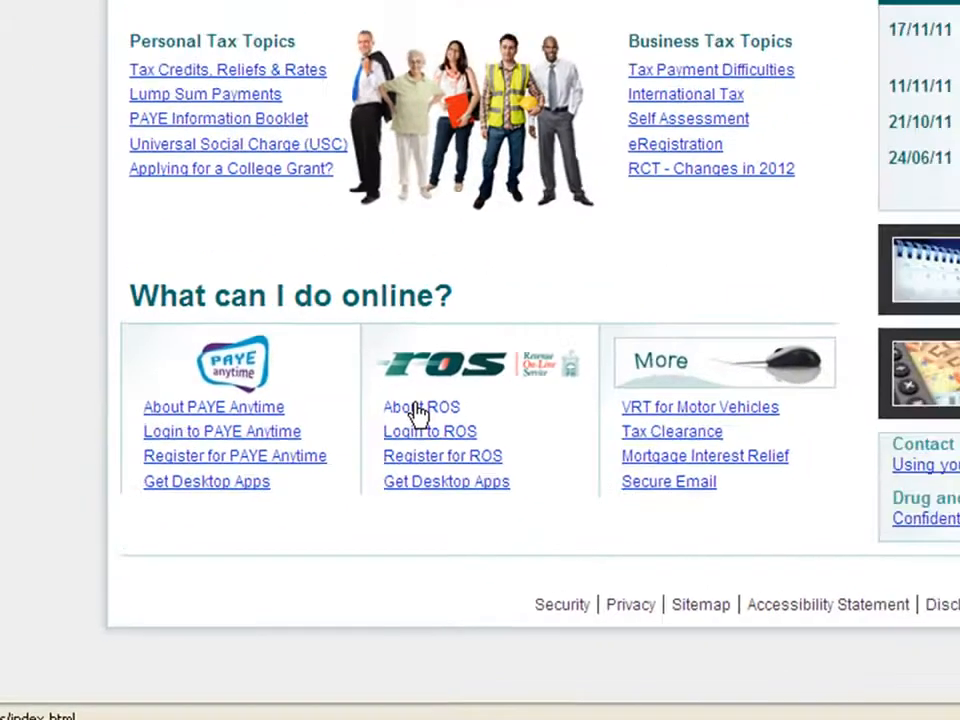
View the About ROS information page and its registration link for new users
left_click(452, 377)
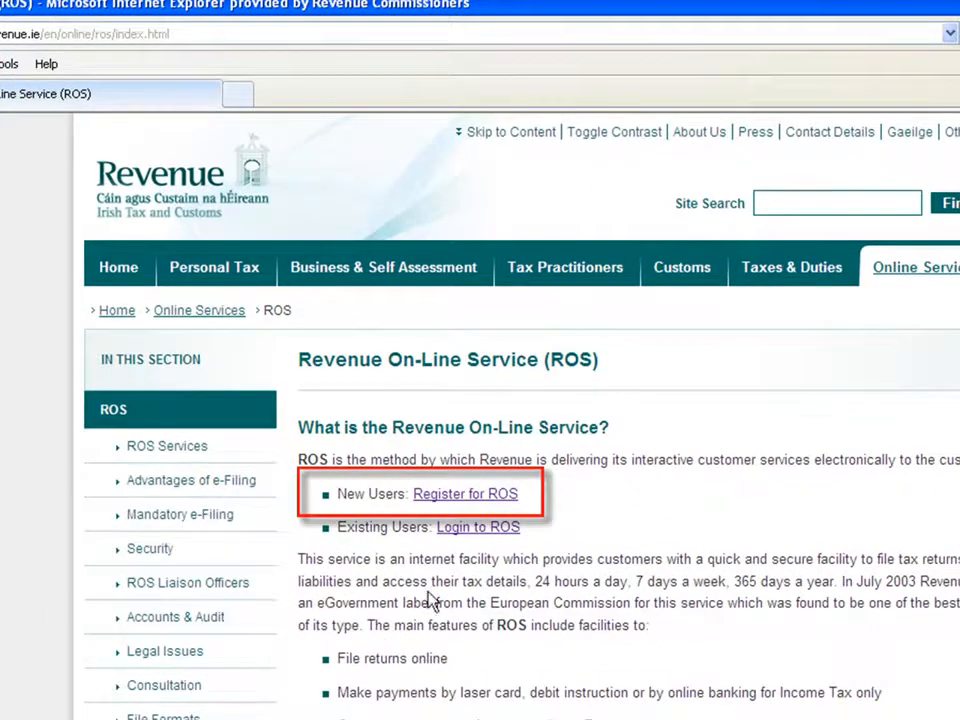
left_click(444, 506)
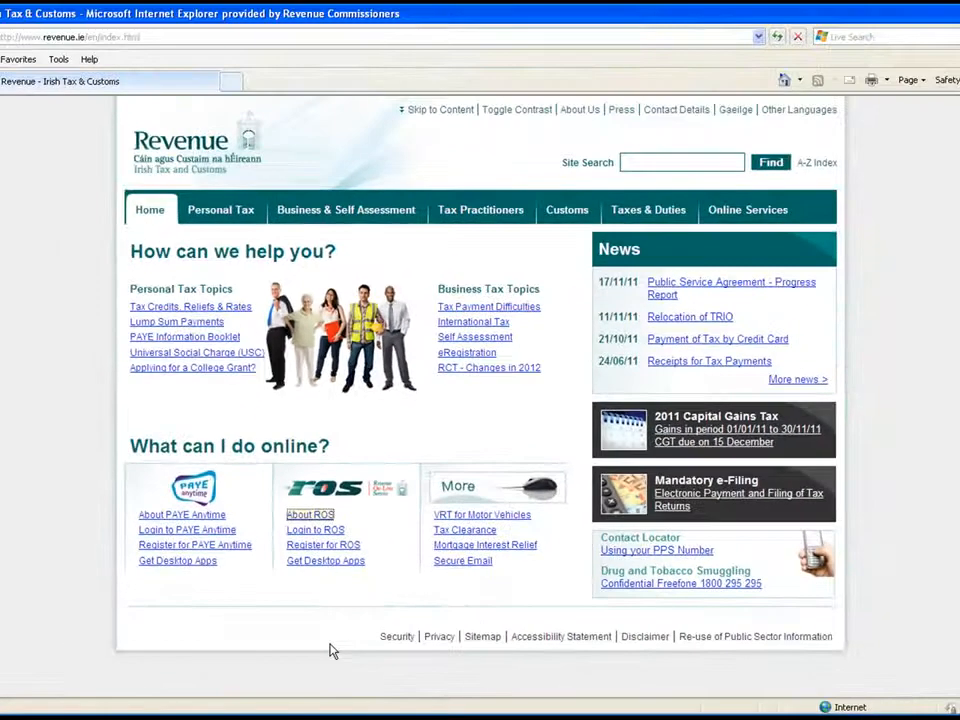
Log in to ROS with the RCT_P certificate, entering the certificate password
left_click(307, 528)
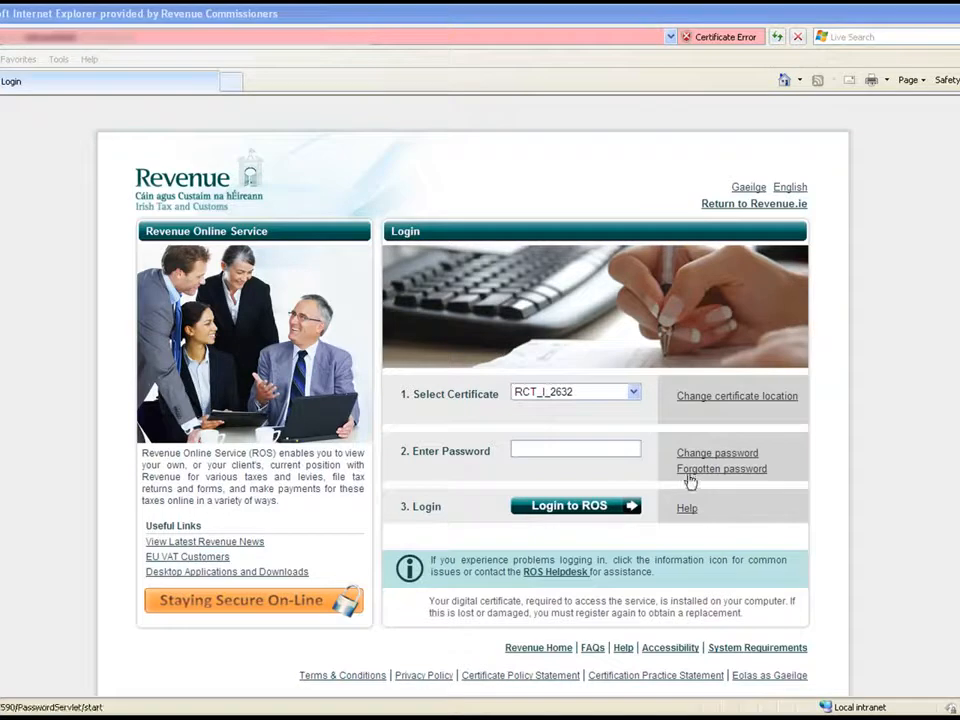
left_click(633, 395)
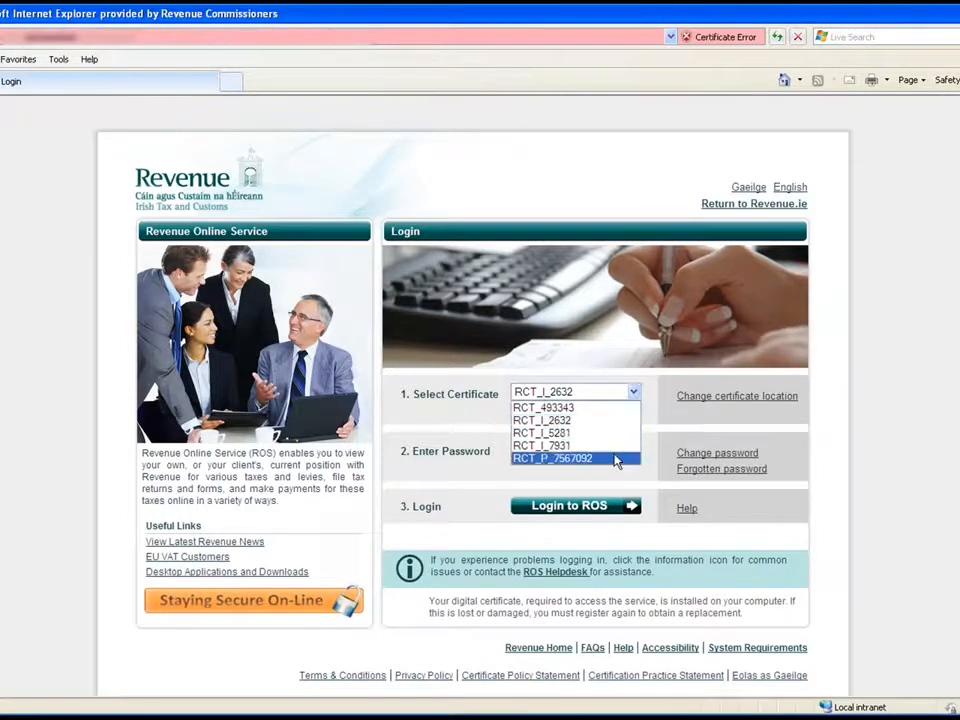
left_click(615, 458)
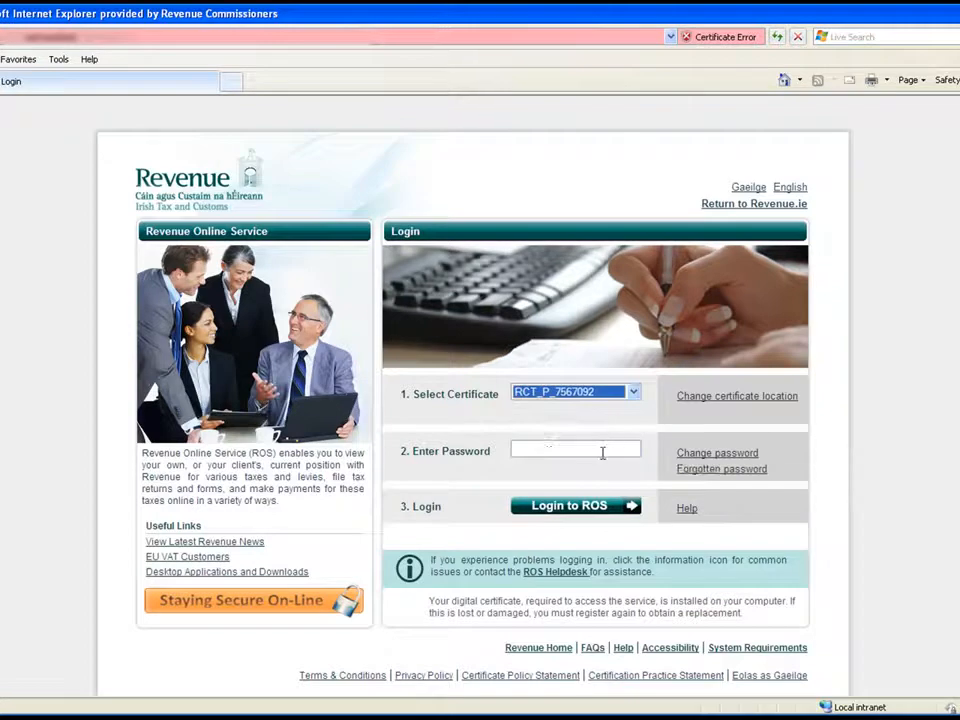
left_click(546, 452)
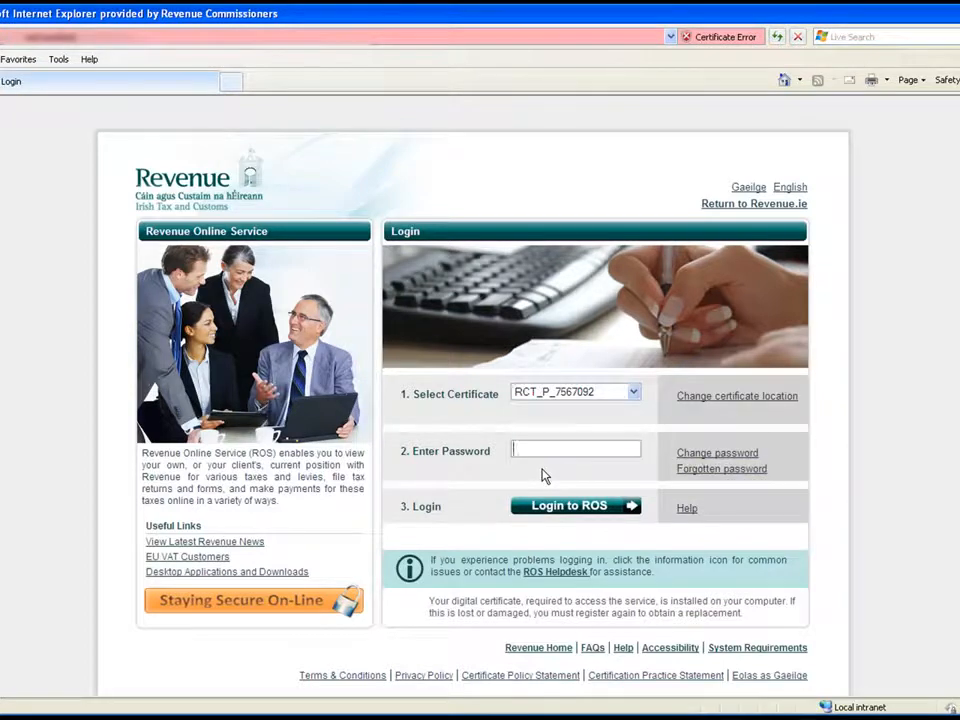
type("********")
left_click(565, 507)
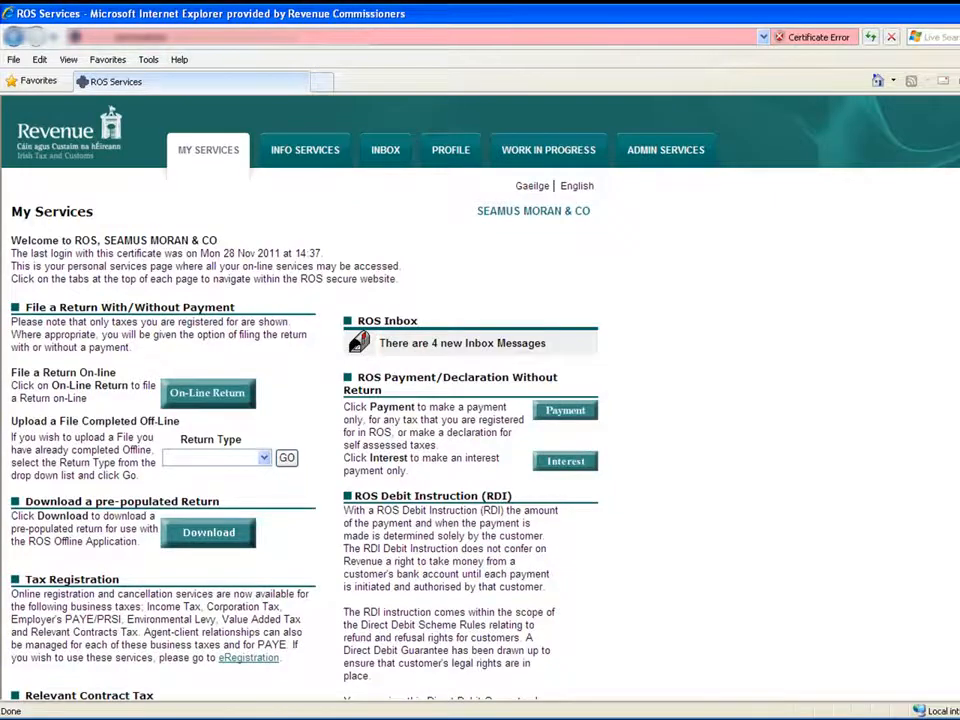
Open the Relevant Contract Tax service for principal contractors and proceed to inputting a payment notification
scroll(480, 400, "down", 3)
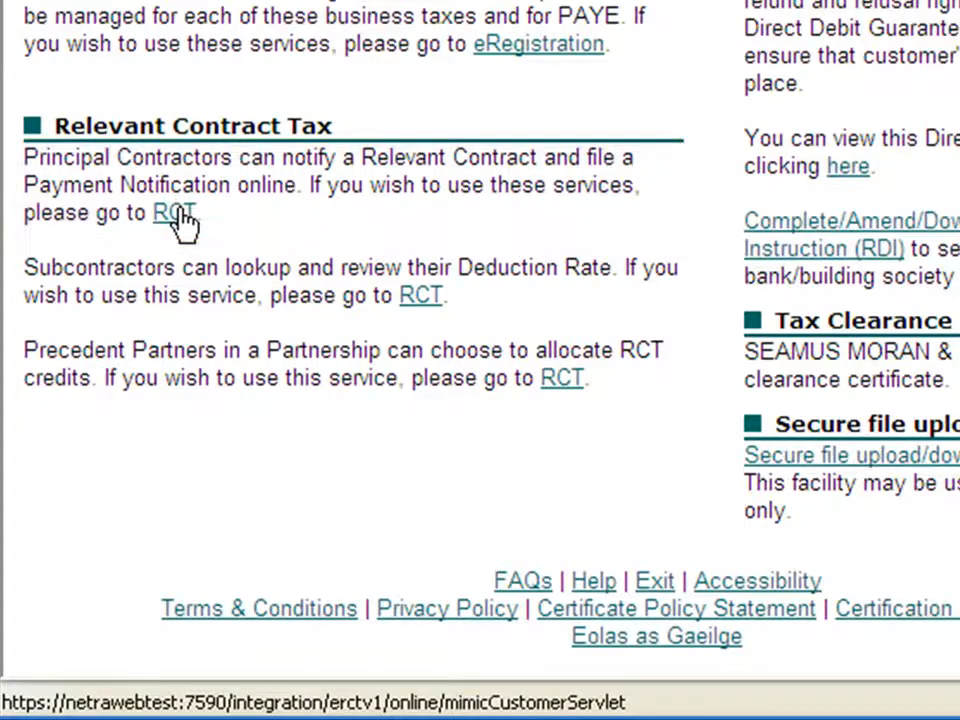
left_click(176, 216)
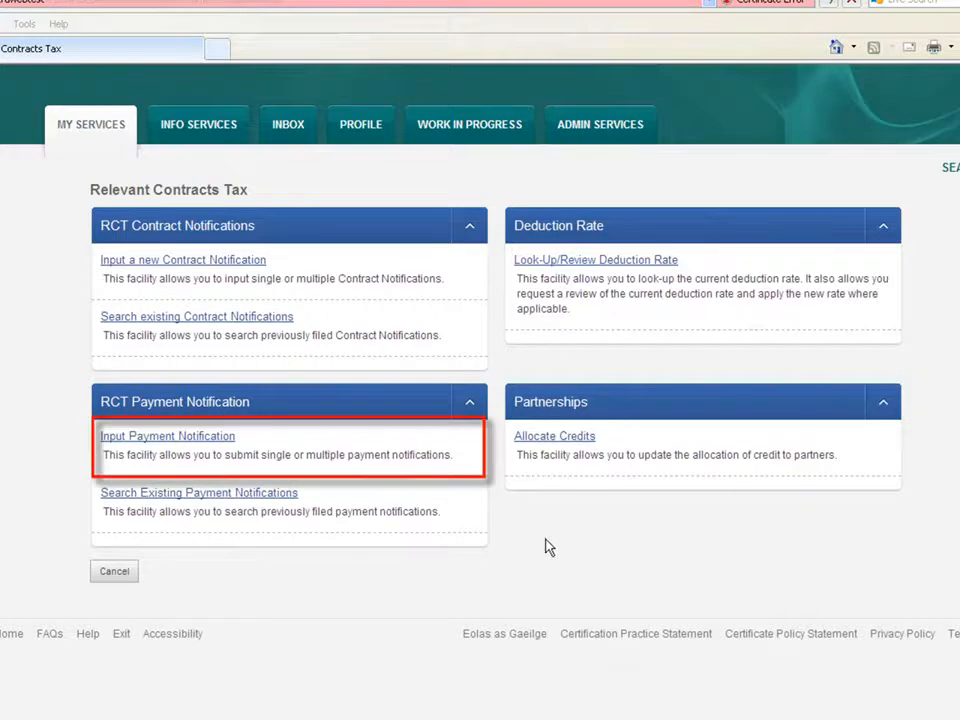
left_click(222, 441)
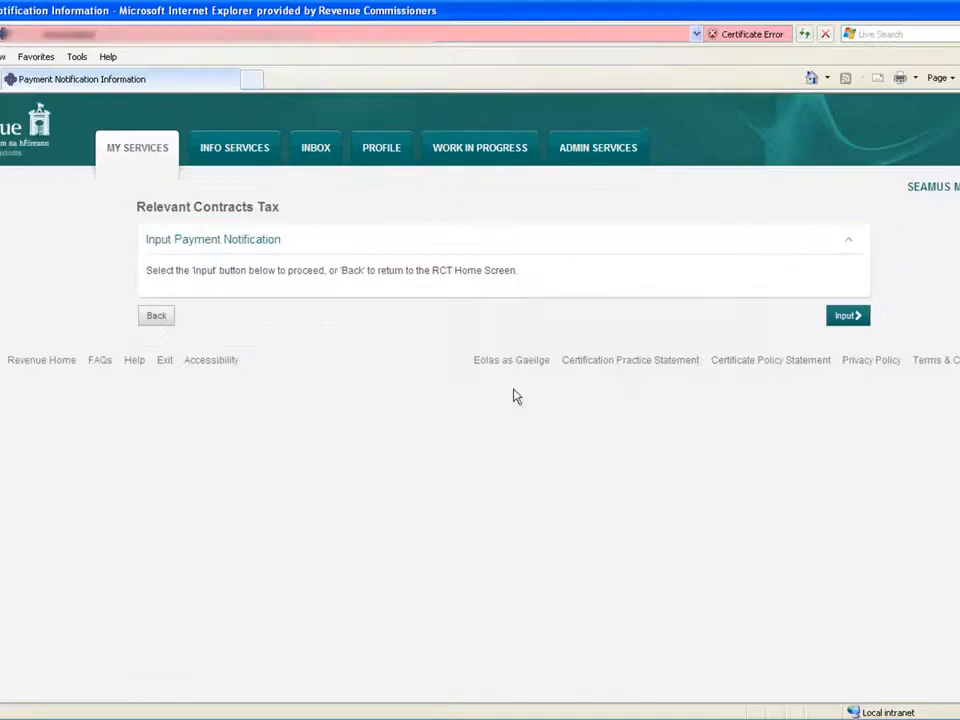
left_click(849, 316)
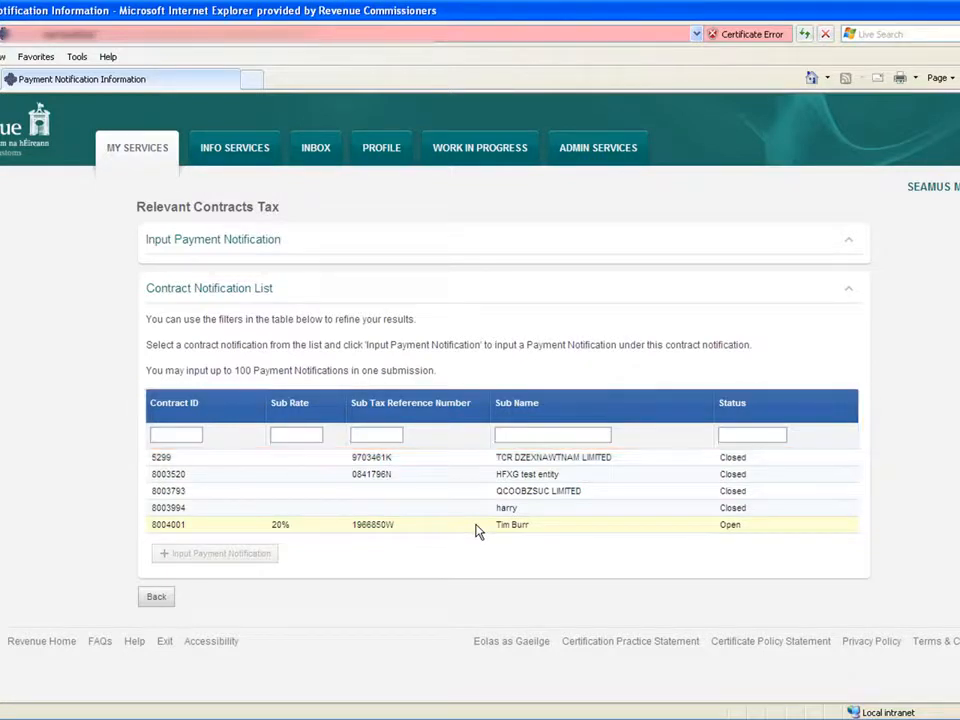
Start a payment notification for the open 20% contract and set its gross payment amount to 10000
left_click(477, 529)
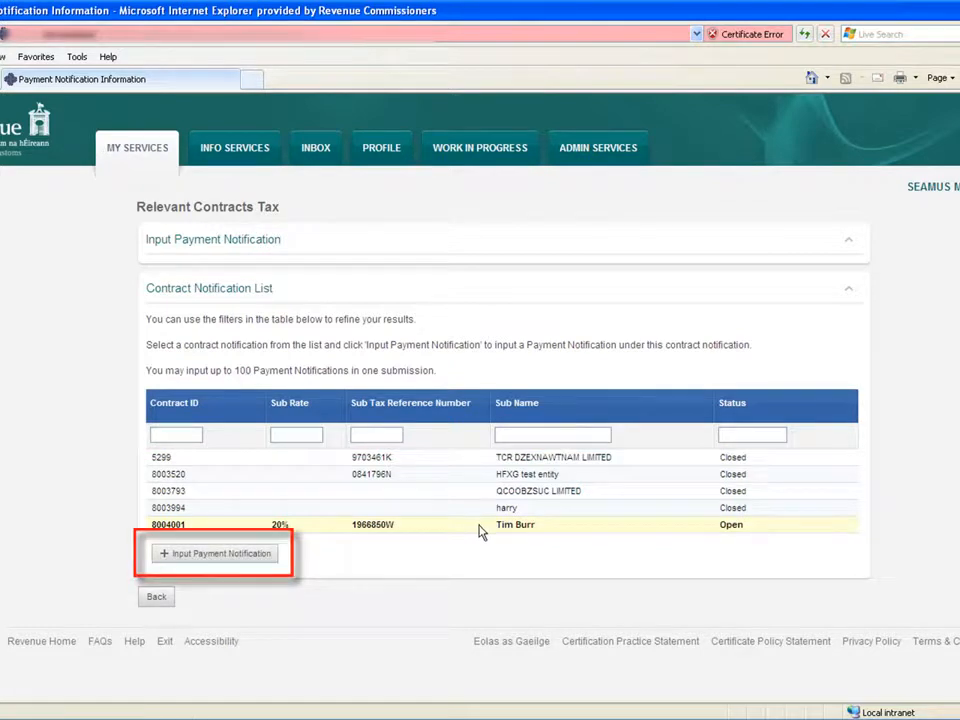
left_click(222, 554)
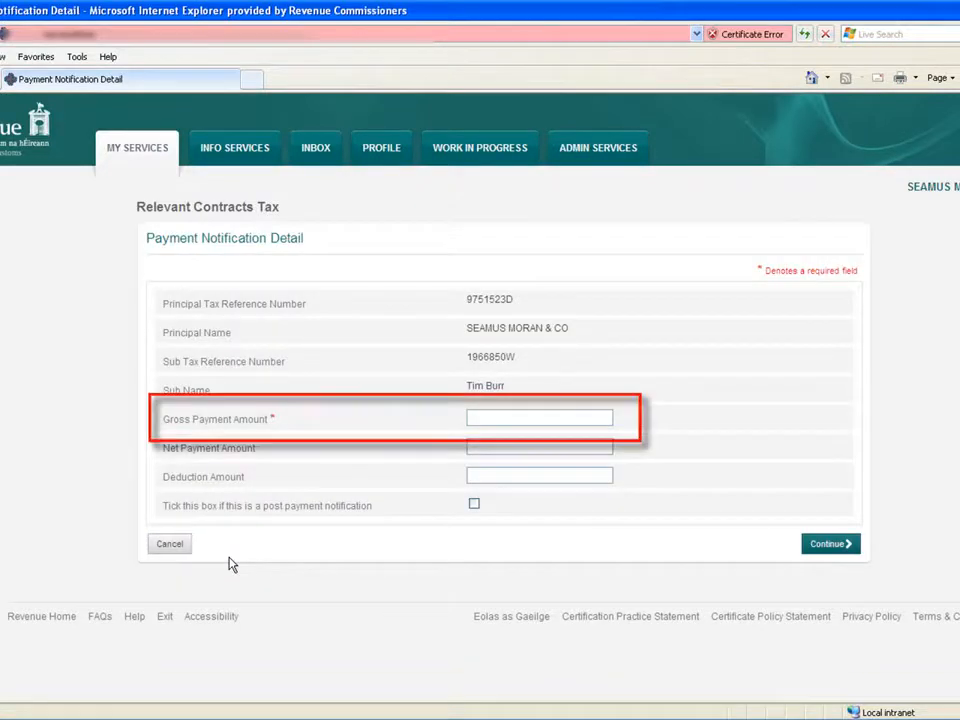
left_click(478, 418)
type("10000")
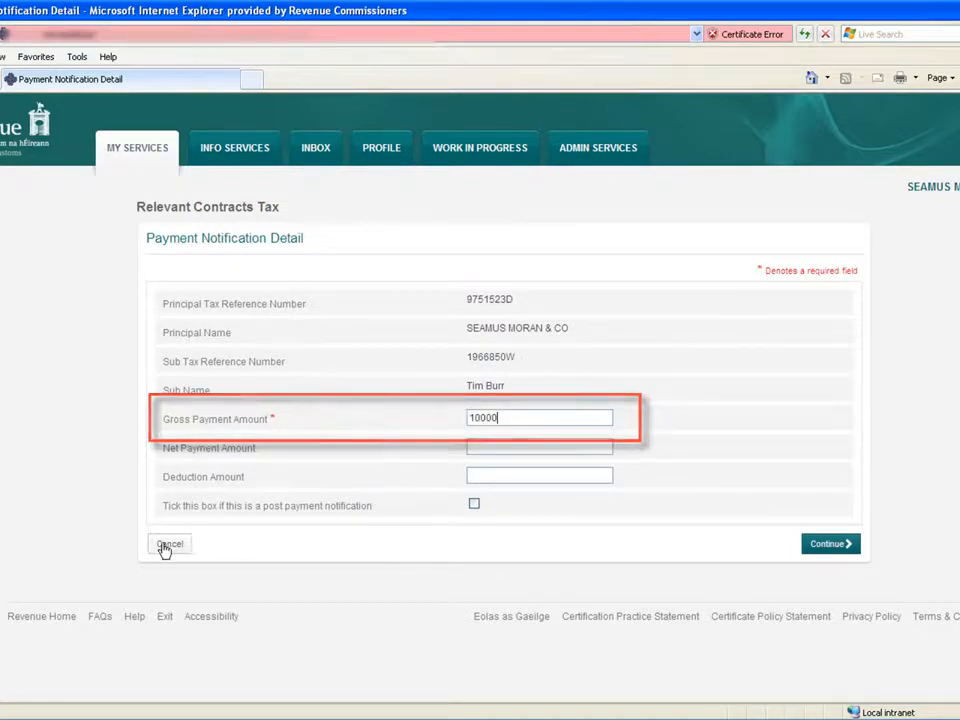
left_click(654, 420)
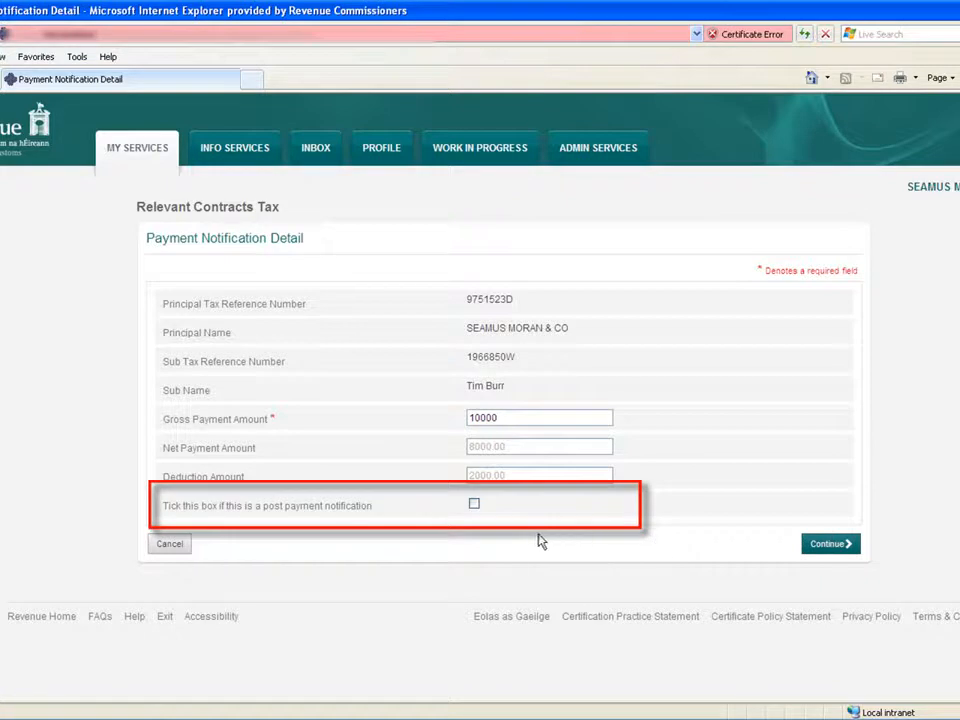
Tick the post payment notification option, examine its payment date, applied rate and reason fields, and untick it again
left_click(474, 505)
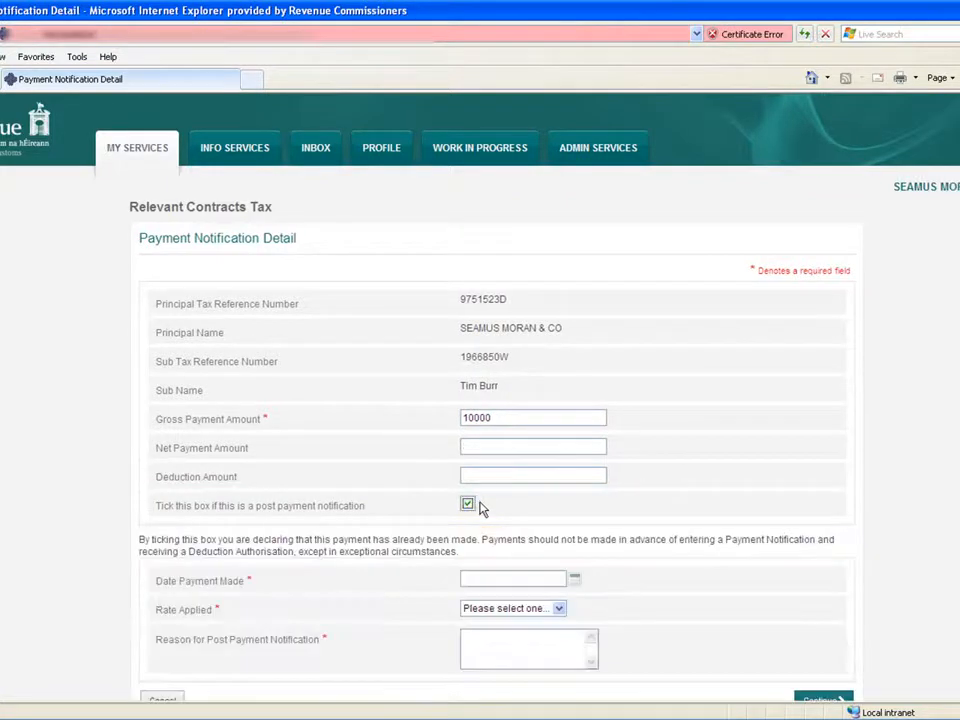
scroll(698, 546, "down", 2)
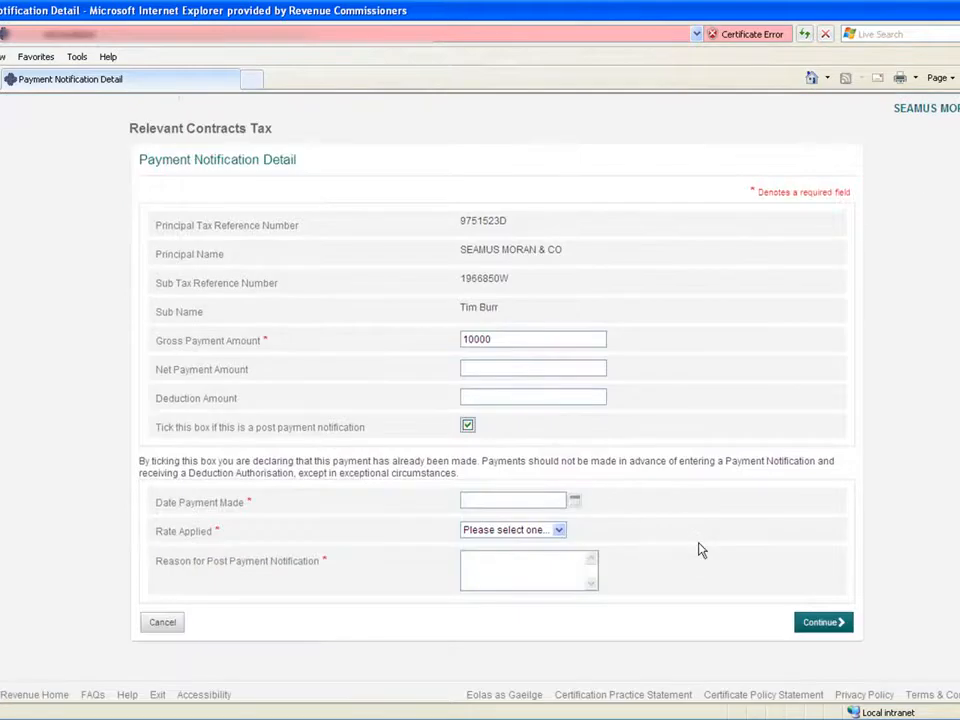
left_click(575, 499)
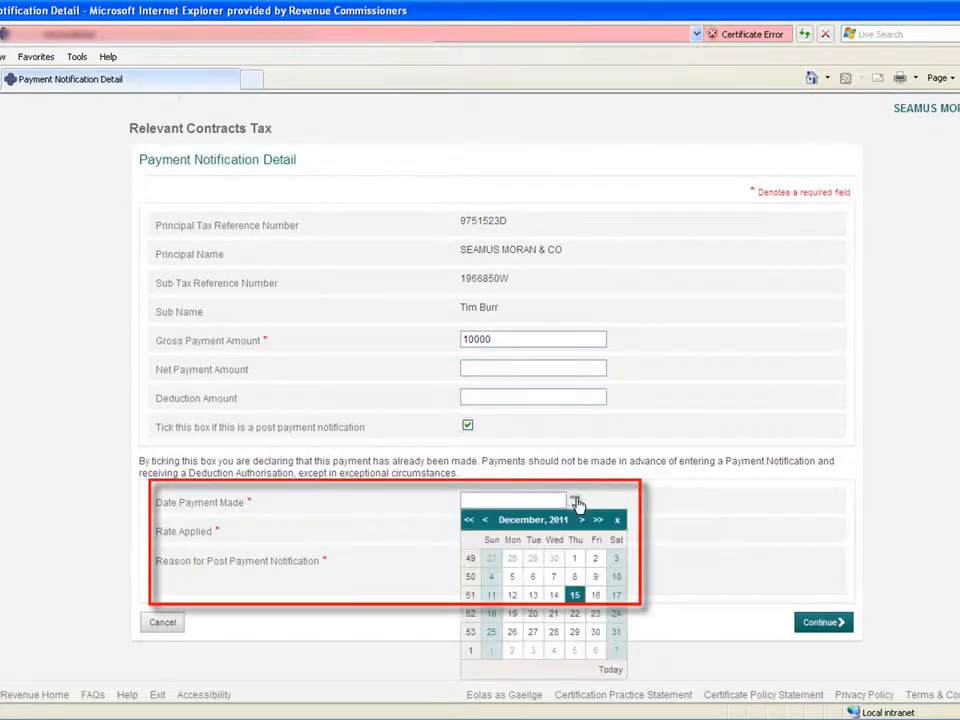
left_click(666, 493)
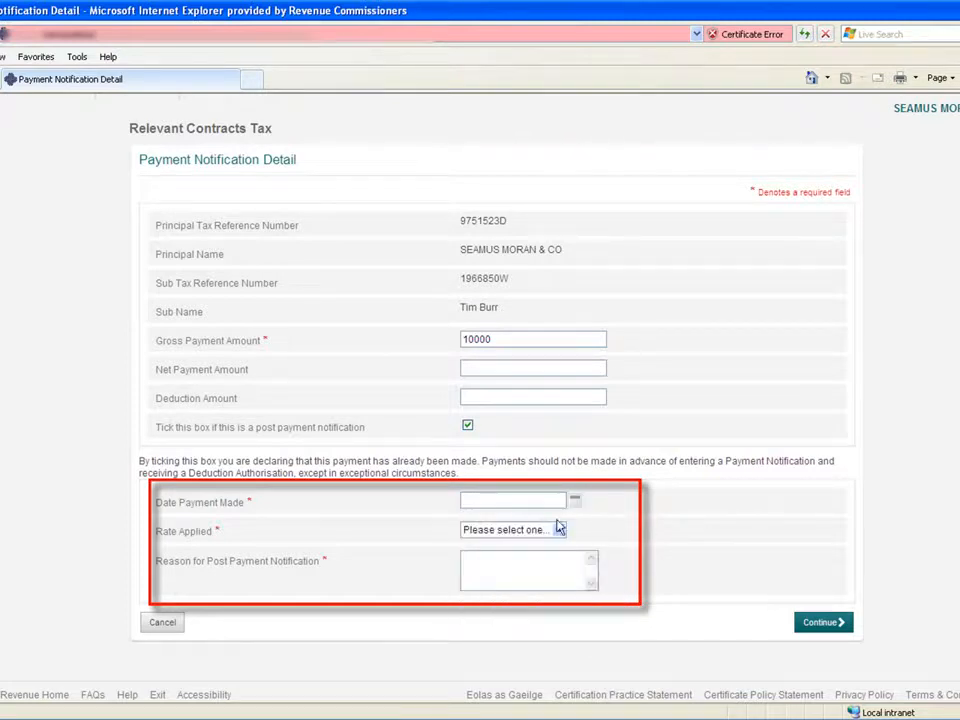
left_click(560, 531)
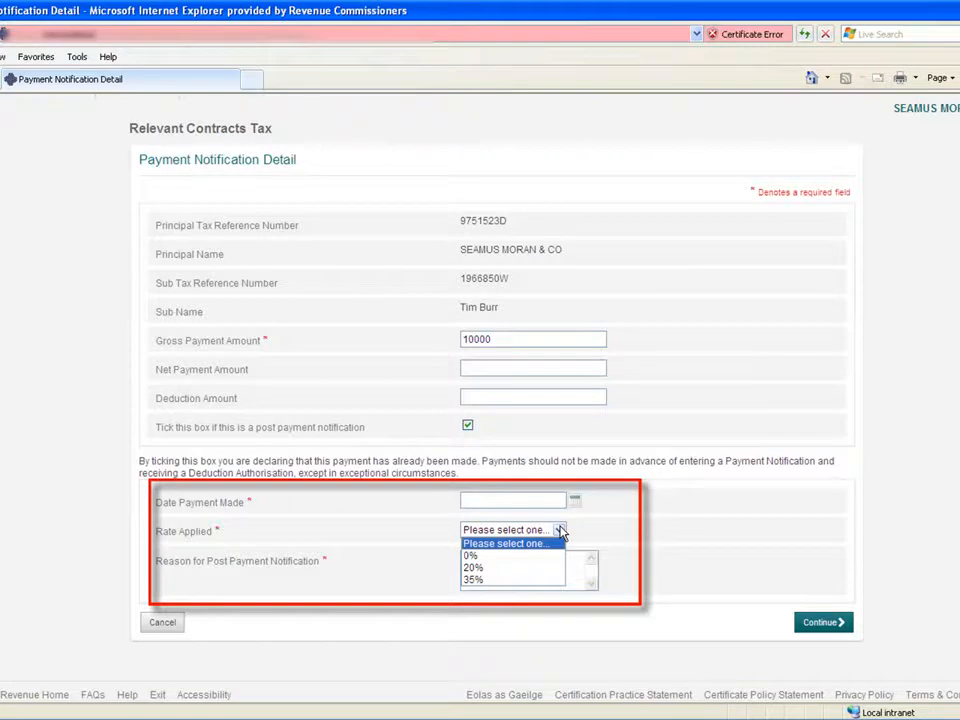
left_click(620, 533)
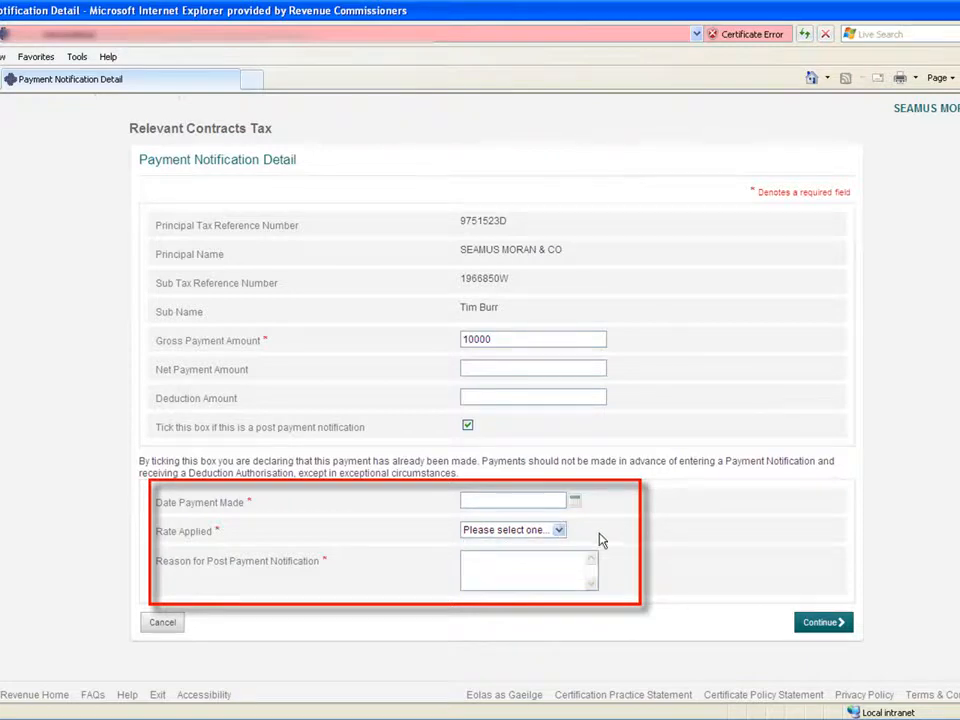
left_click(540, 576)
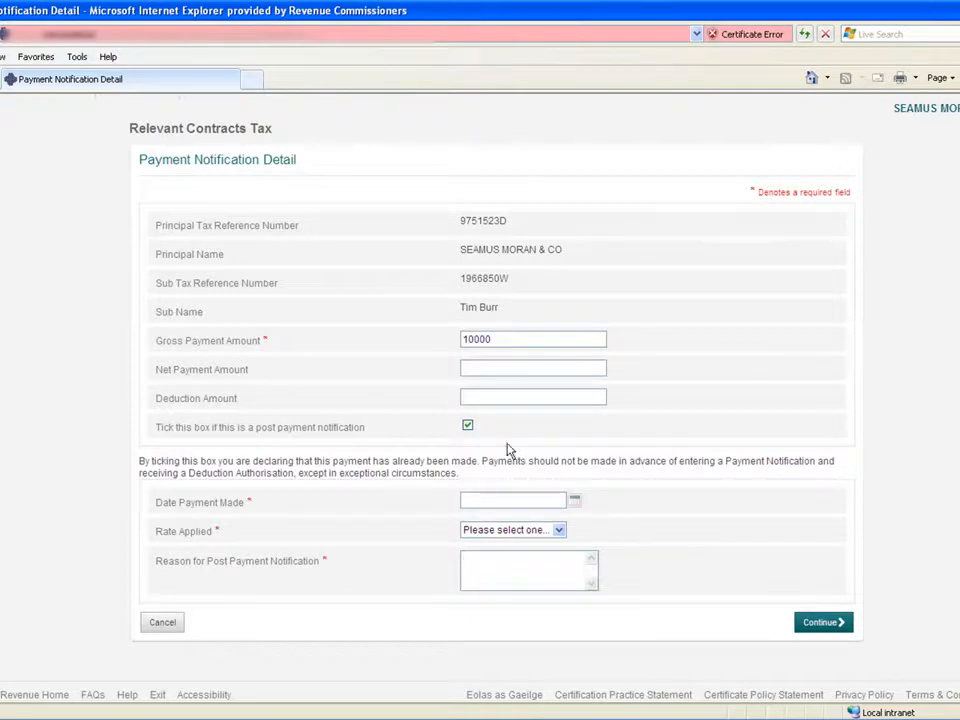
left_click(467, 425)
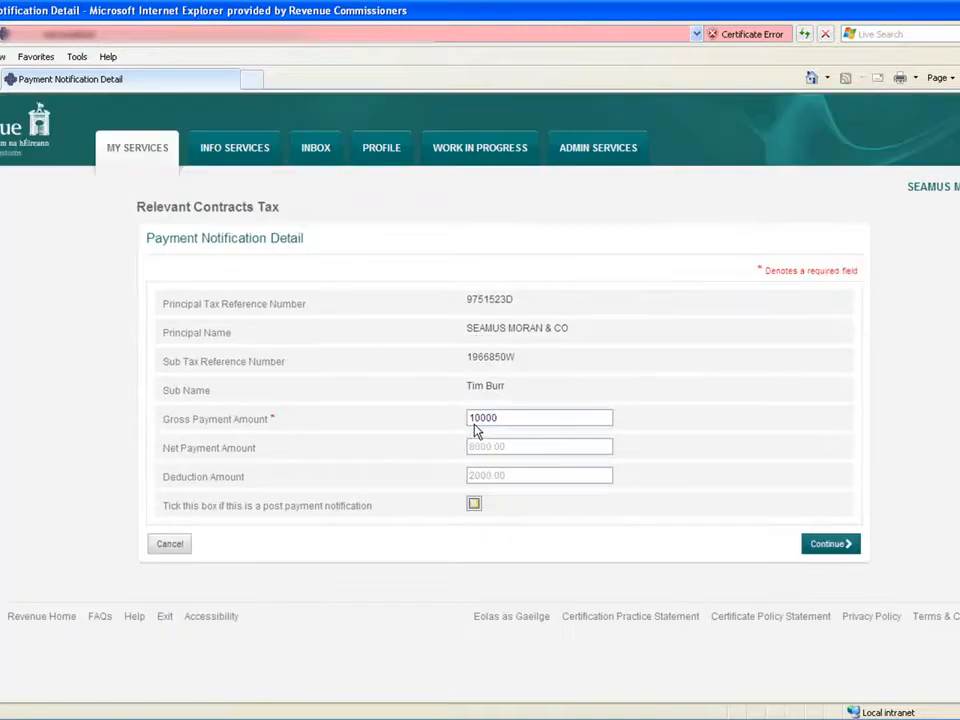
Add the payment notification to the submission, review its entry in the list, and proceed through the acknowledgement to signing
left_click(824, 548)
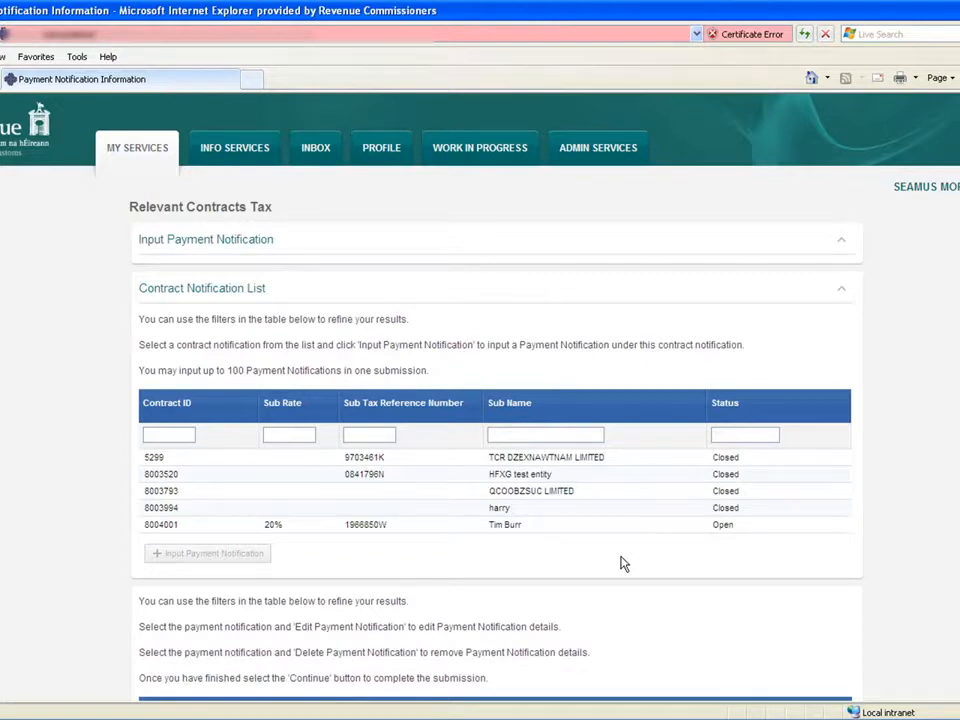
scroll(620, 564, "down", 1)
scroll(620, 564, "down", 1)
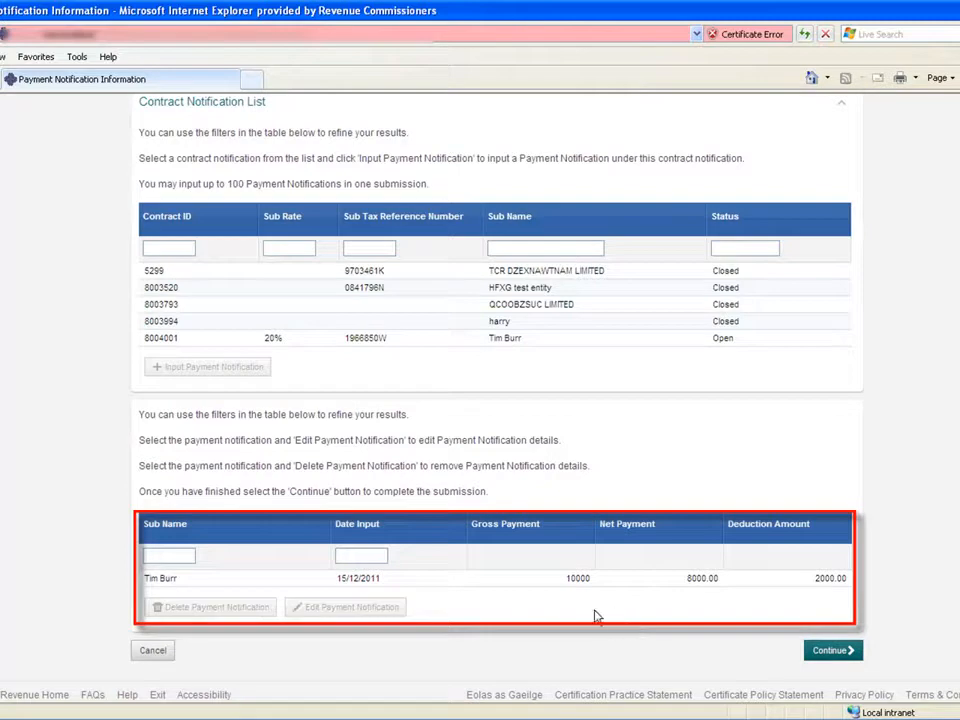
left_click(532, 586)
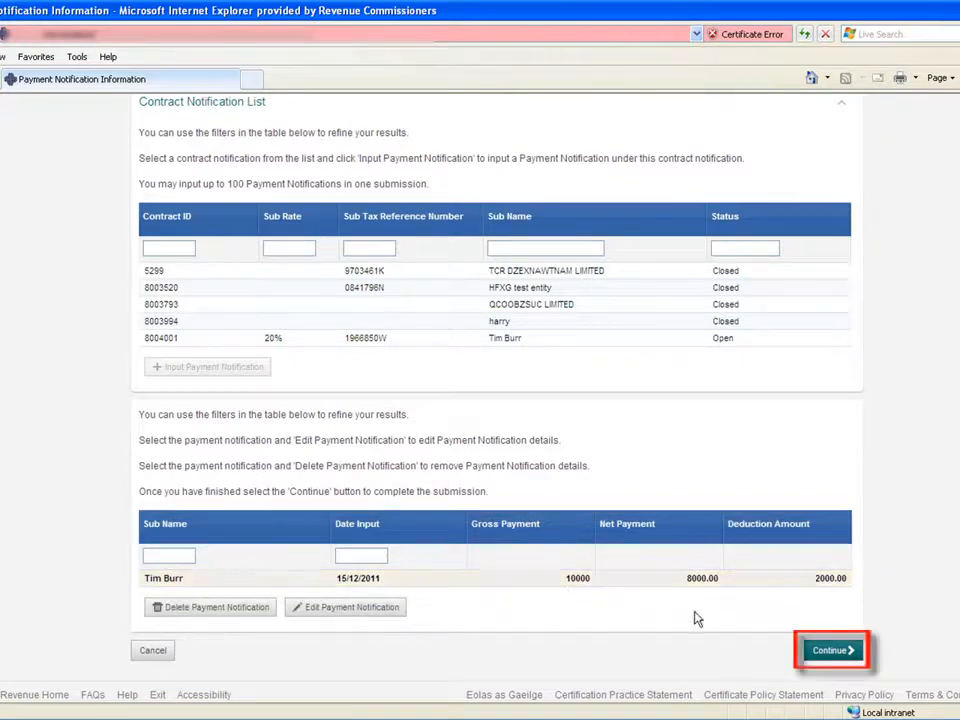
left_click(827, 651)
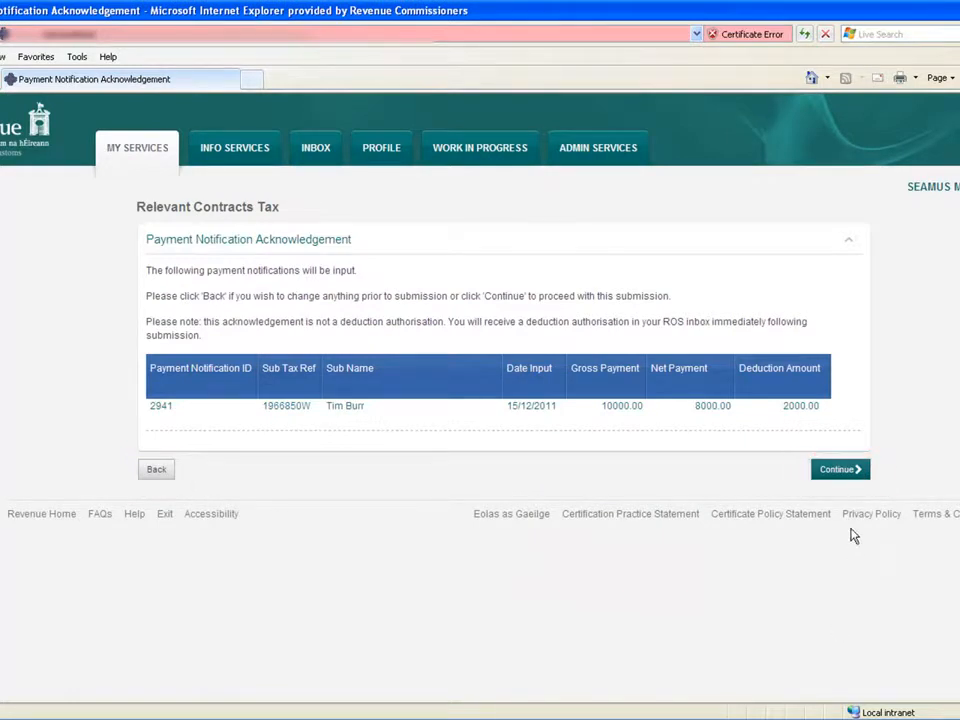
left_click(836, 470)
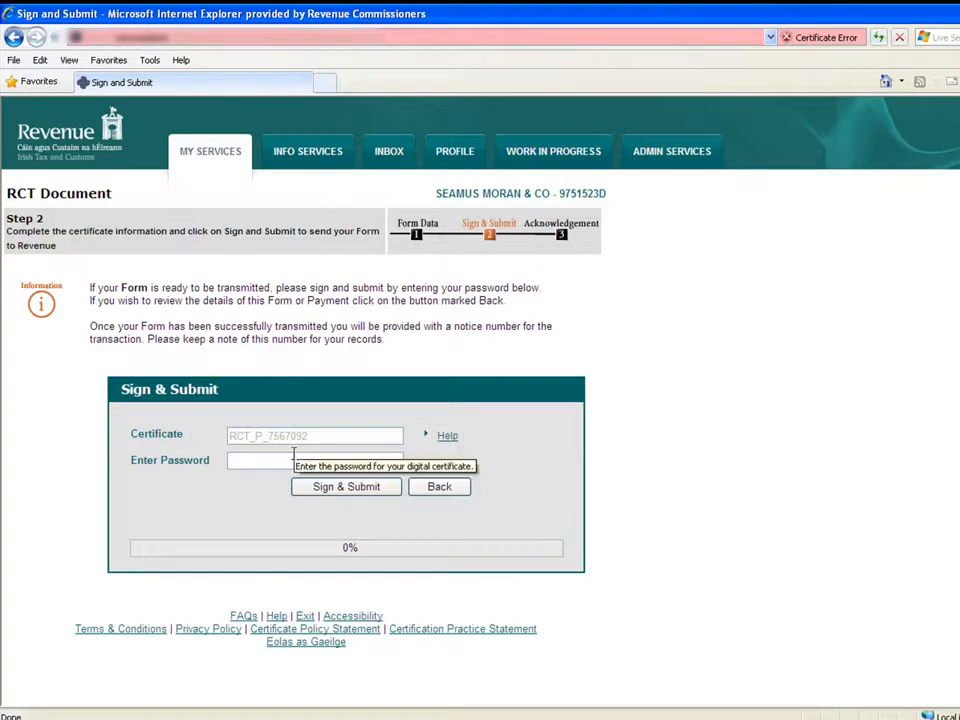
Enter the digital certificate password, sign and submit the RCT form, and return to My Services
left_click(293, 459)
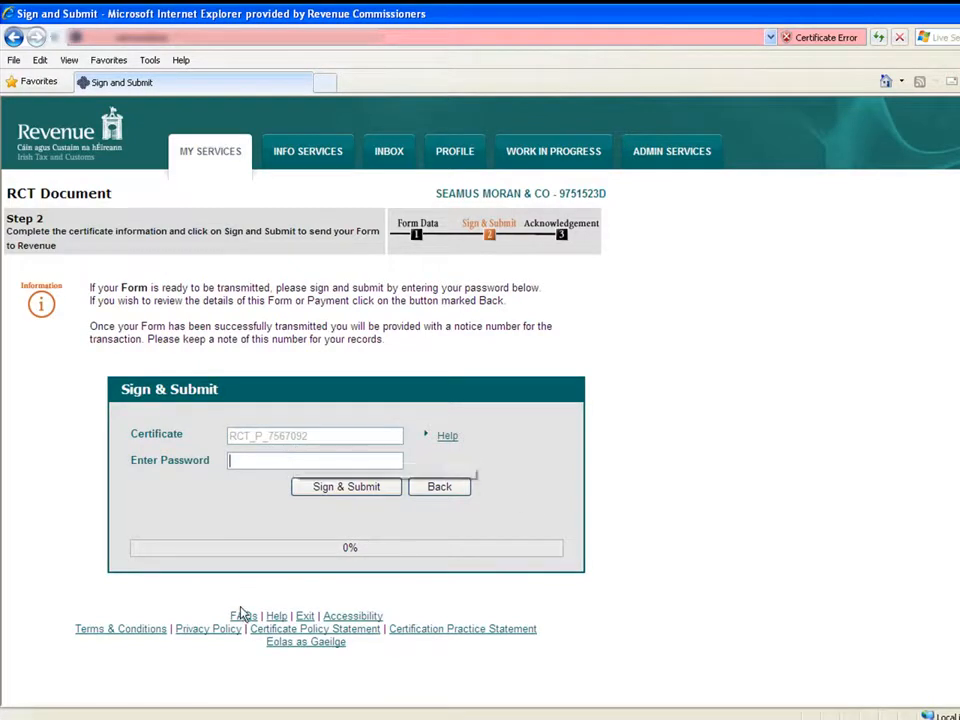
type("****")
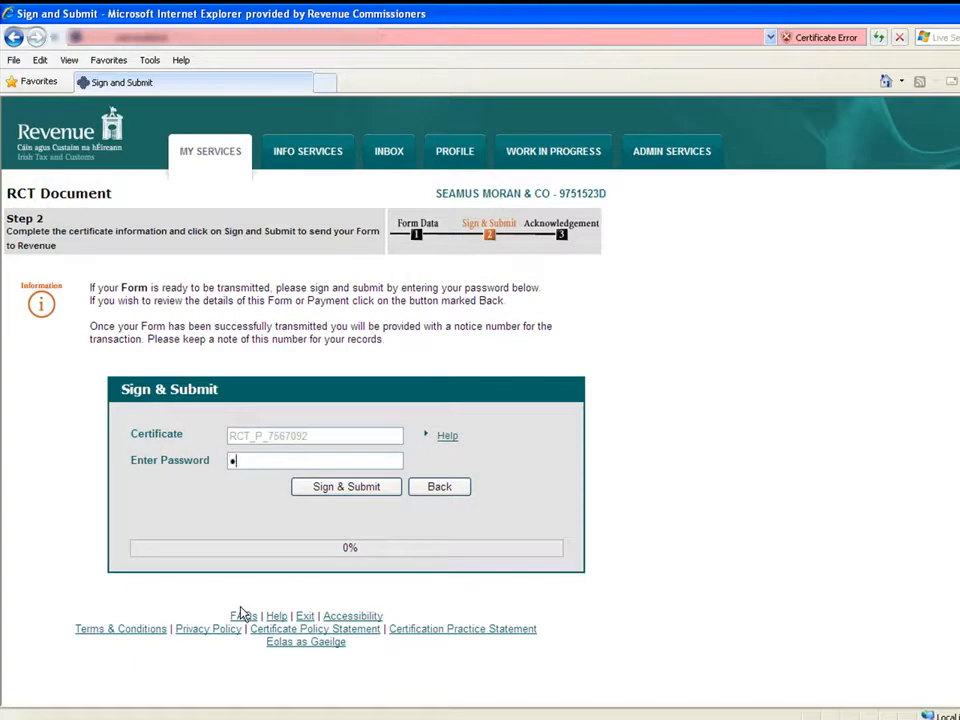
type("****")
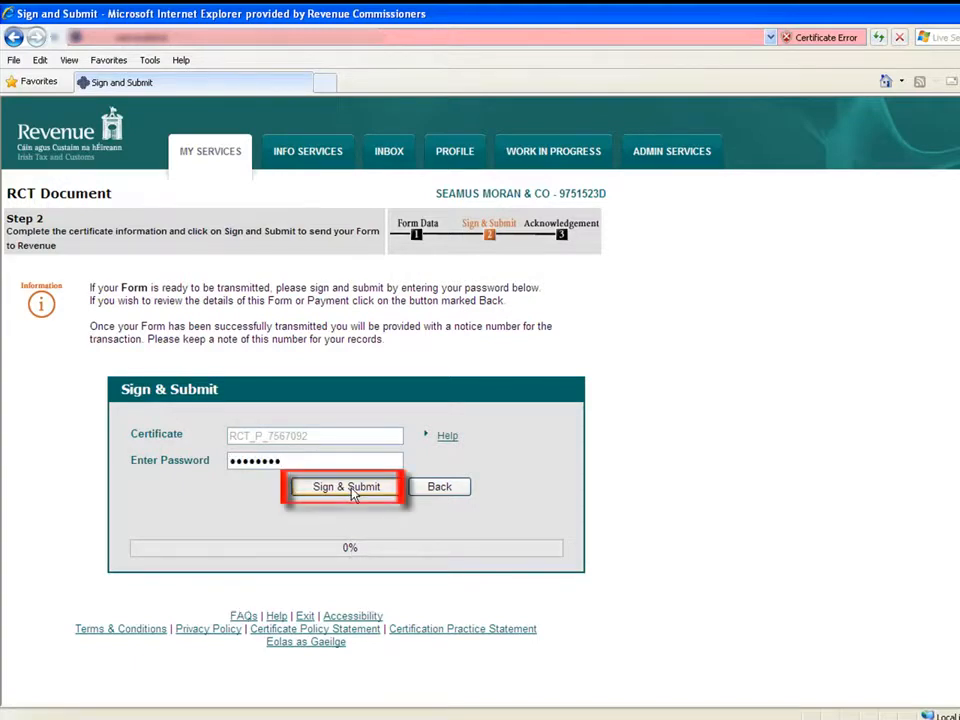
left_click(348, 487)
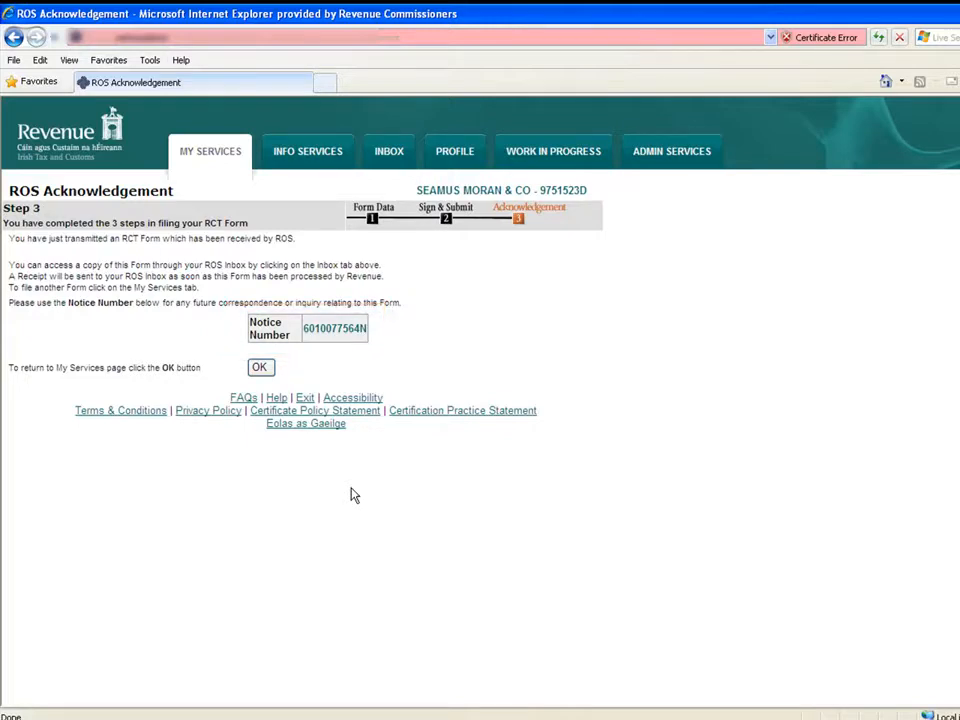
left_click(262, 368)
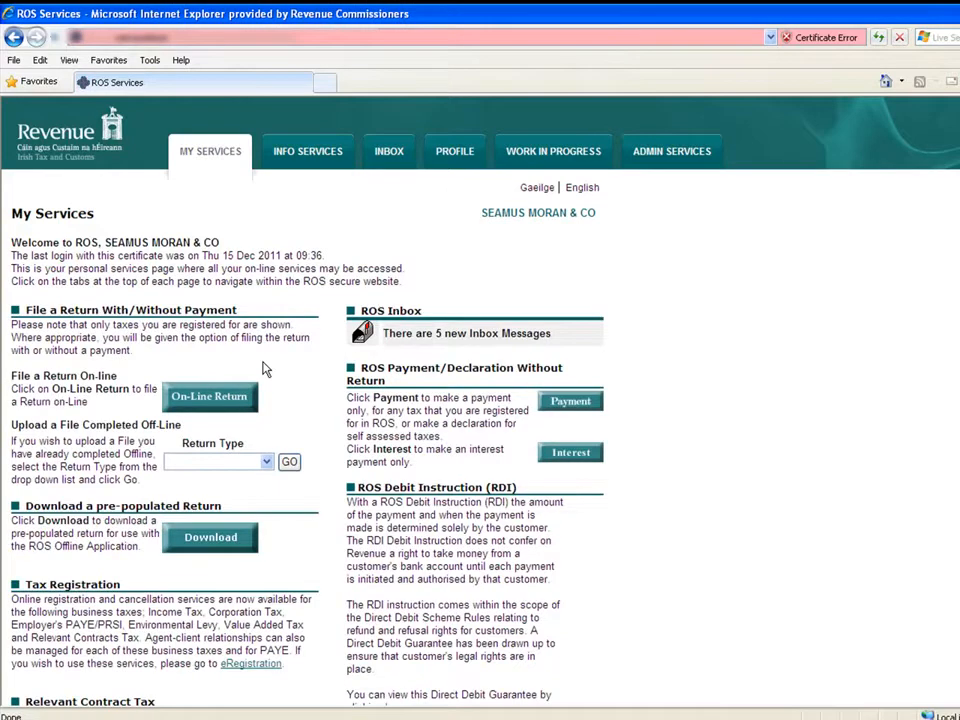
Search the ROS Inbox by document type for RCT documents of type Payment Notification
left_click(360, 336)
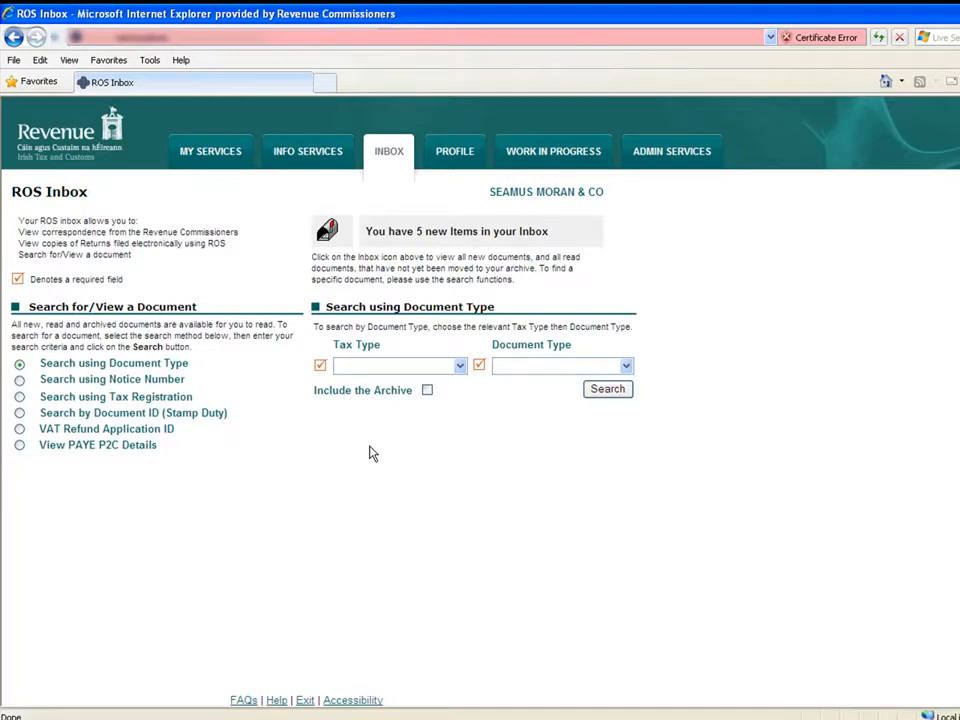
left_click(459, 369)
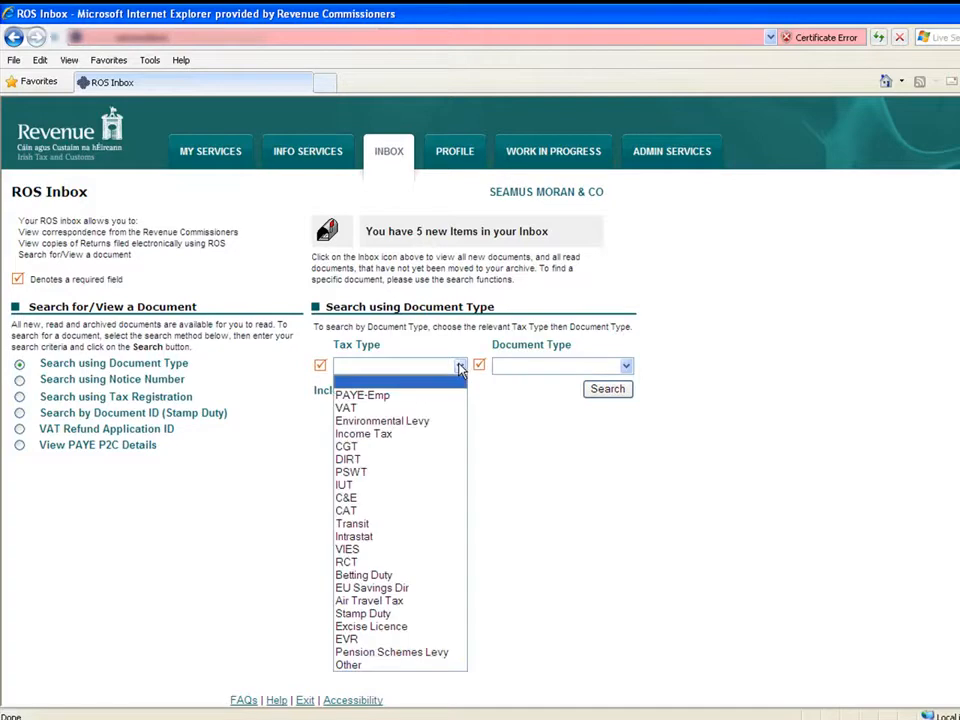
left_click(385, 562)
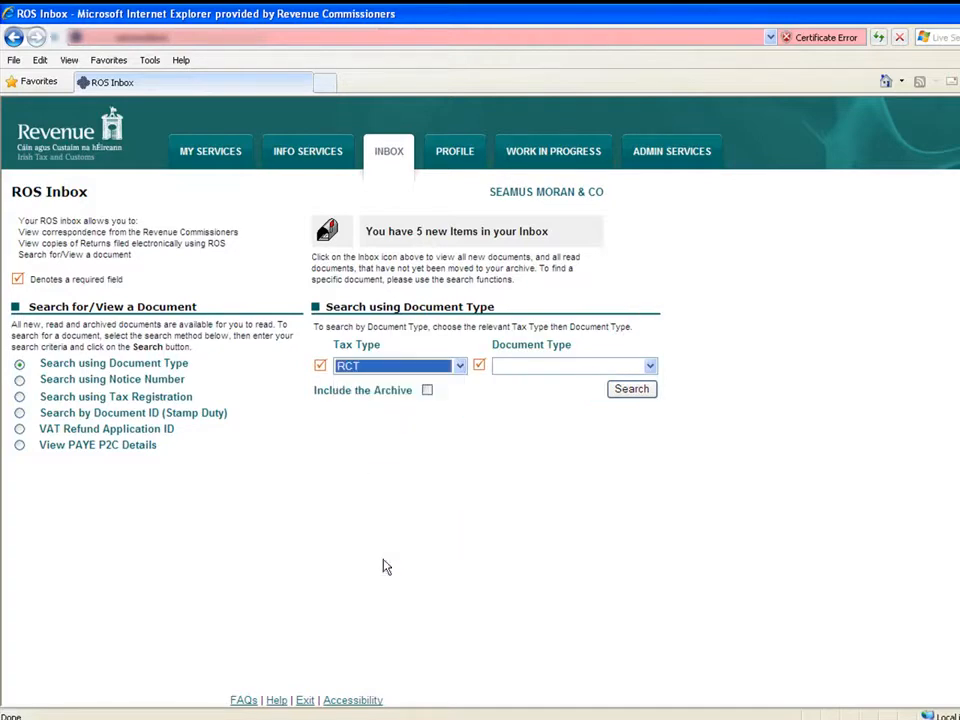
left_click(570, 372)
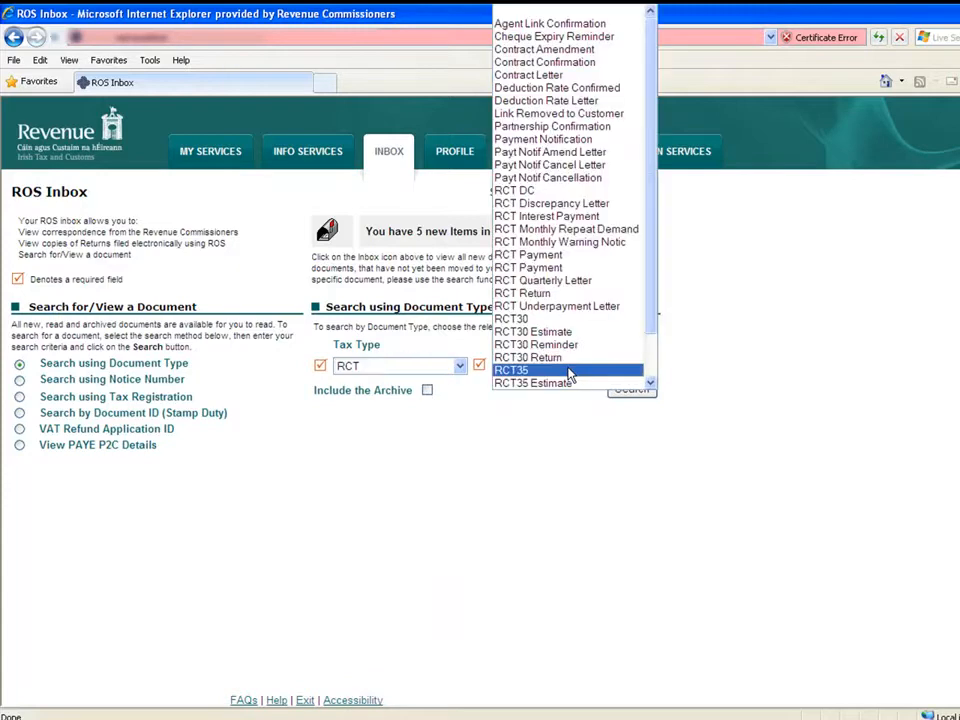
left_click(540, 140)
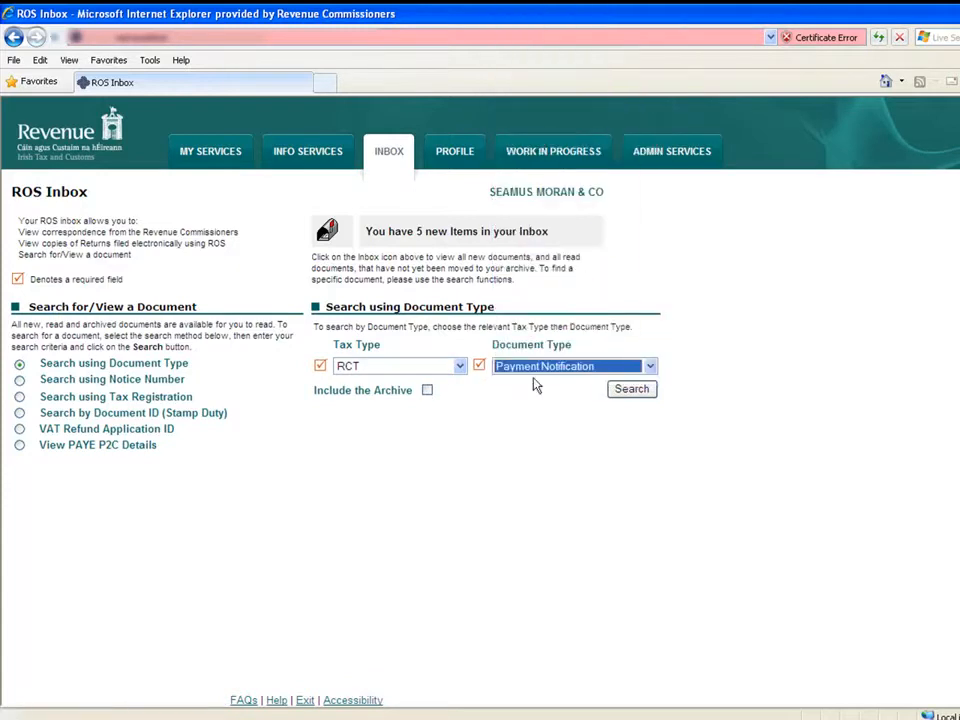
left_click(638, 392)
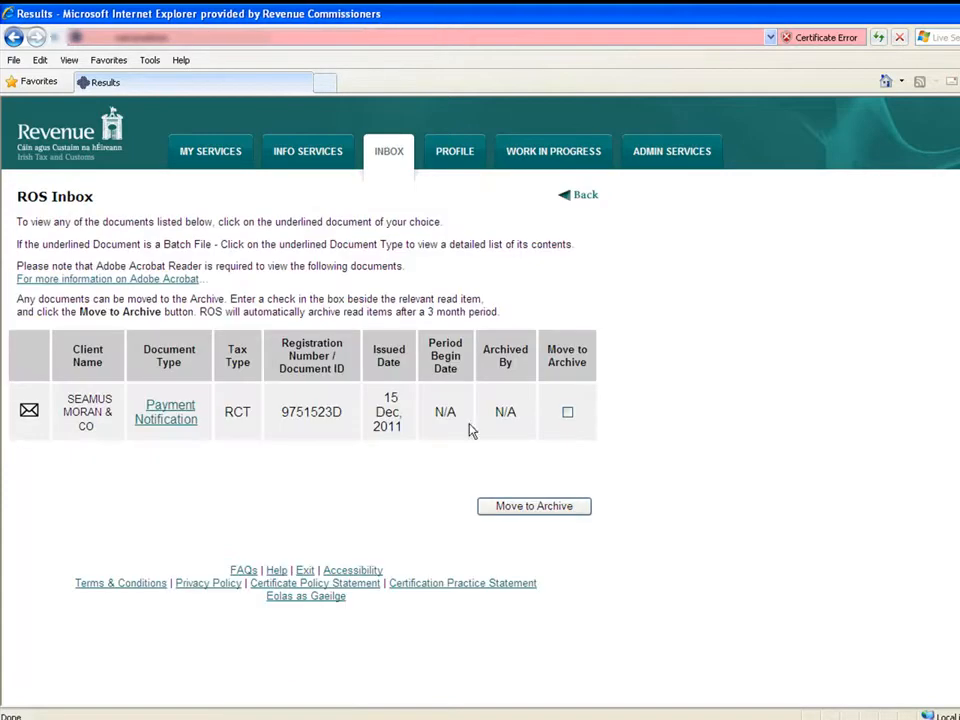
Open the payment notification document, expand its entry to read the deduction authorisation, close it and return to My Services
left_click(166, 418)
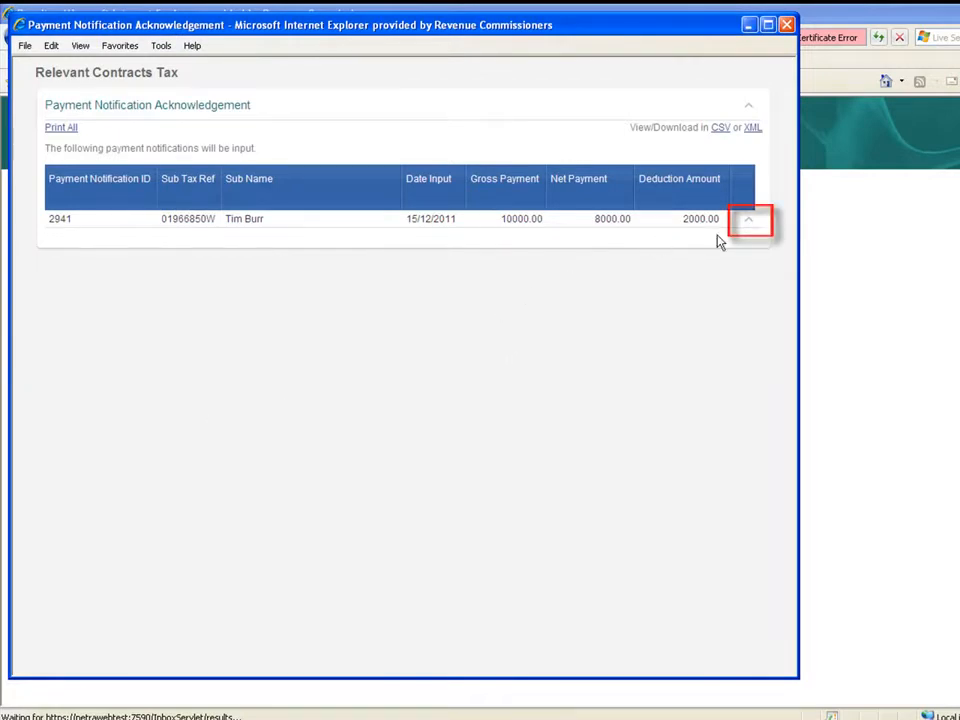
left_click(752, 224)
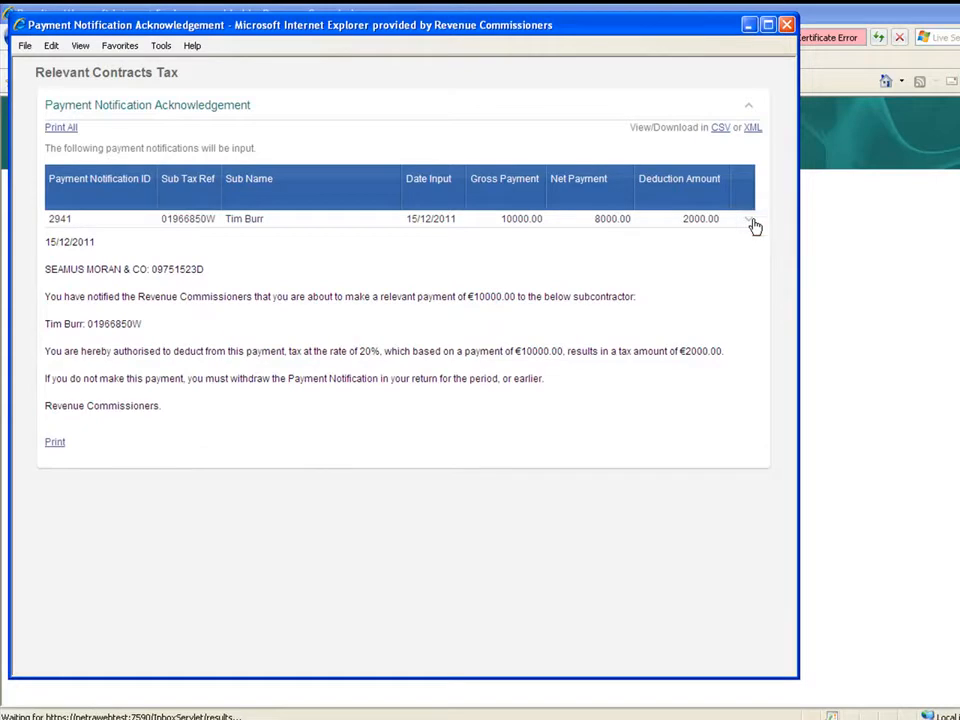
left_click(787, 24)
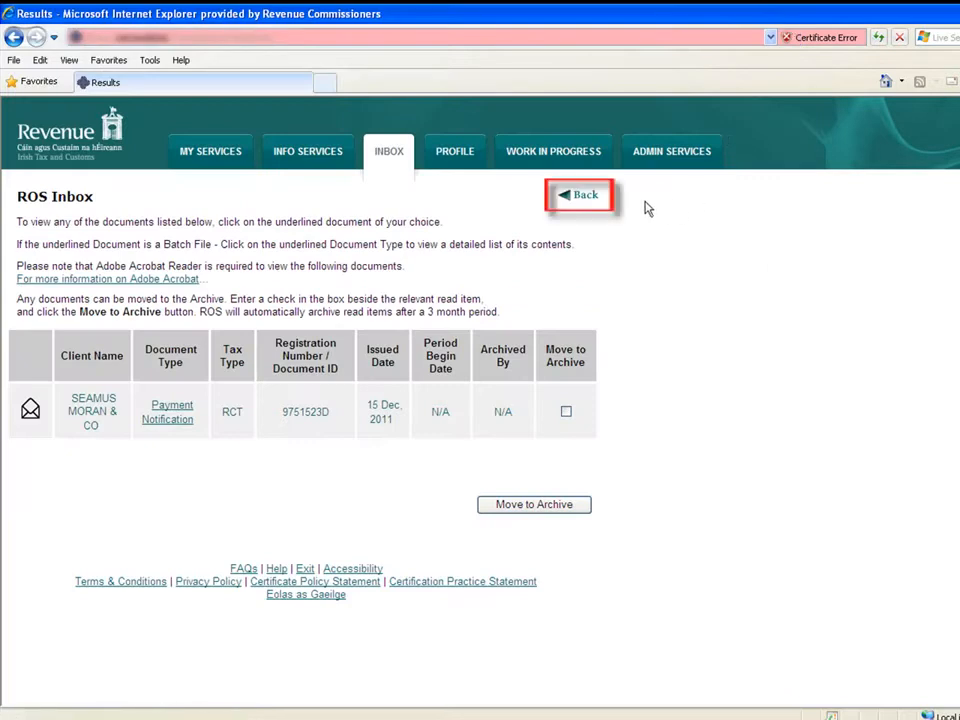
left_click(581, 198)
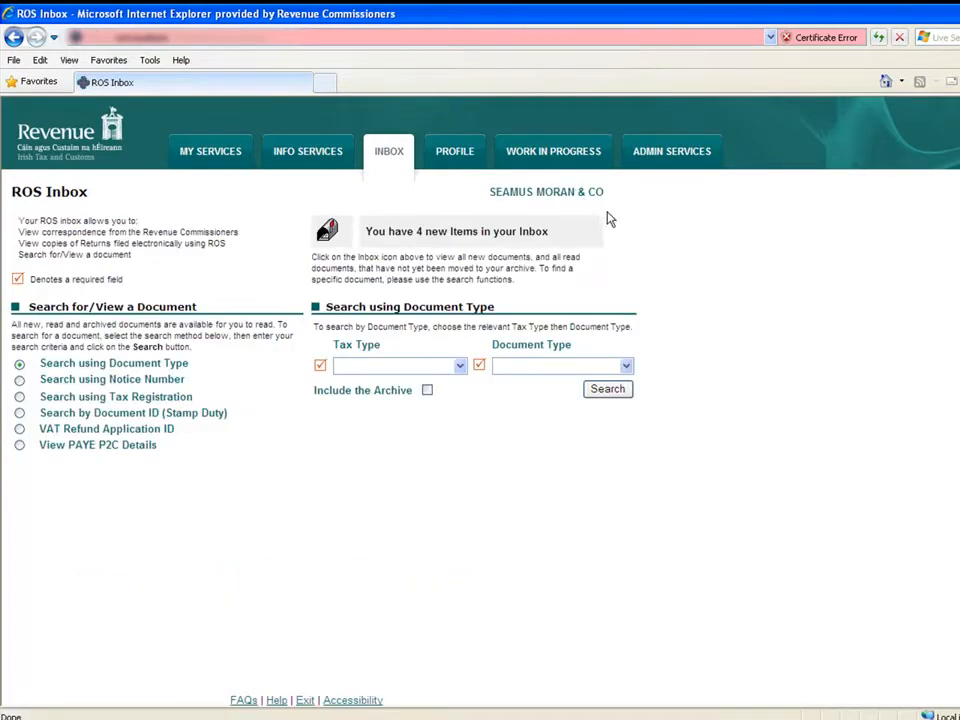
left_click(221, 158)
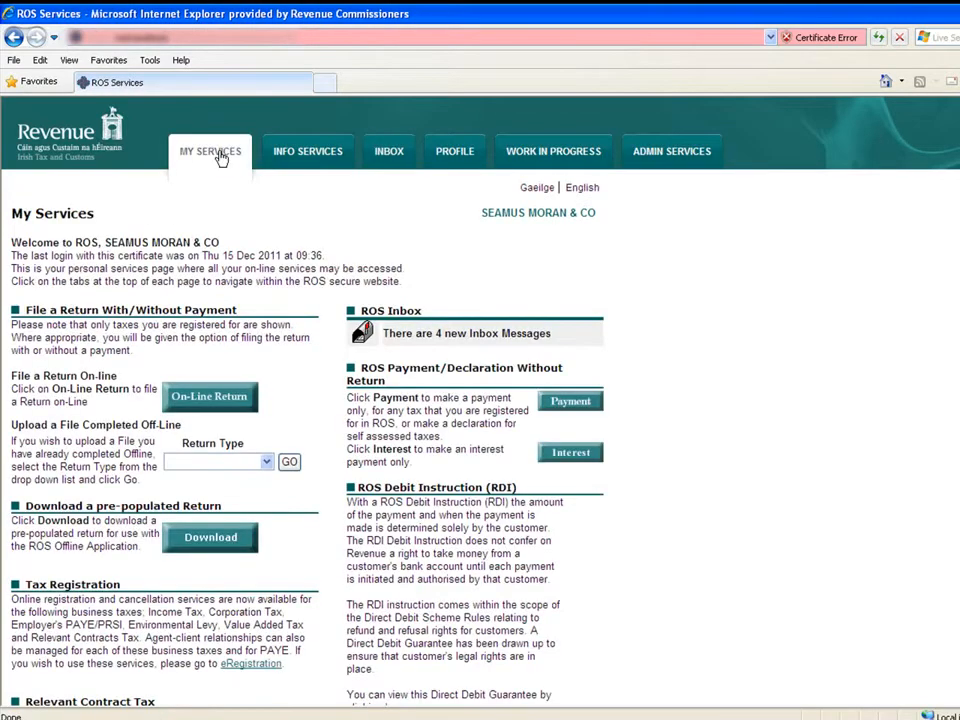